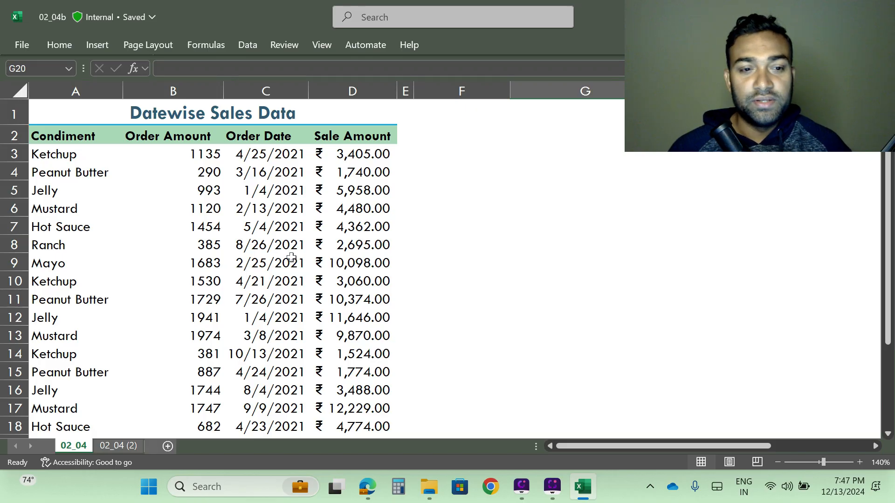
Start a PivotTable from the sales data in range A2:D23 of sheet 02_04.
scroll(292, 258, down, 5)
scroll(292, 257, up, 5)
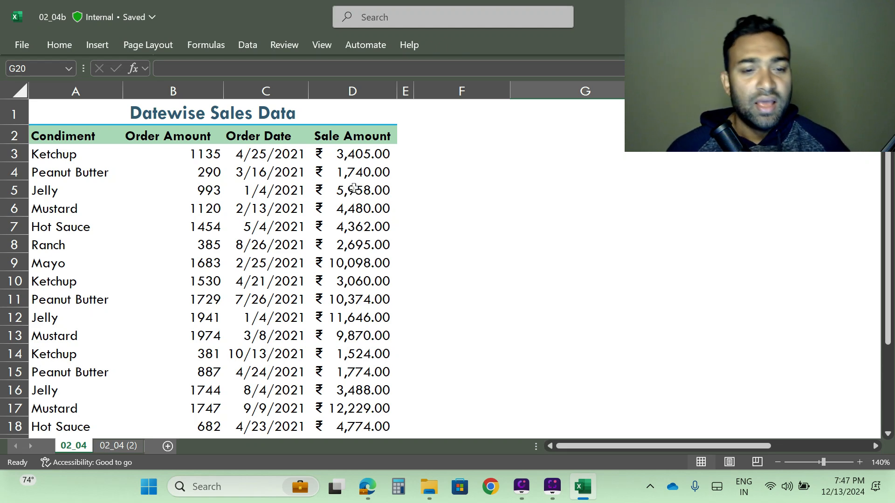
scroll(355, 187, down, 1)
scroll(355, 188, down, 2)
scroll(353, 193, up, 3)
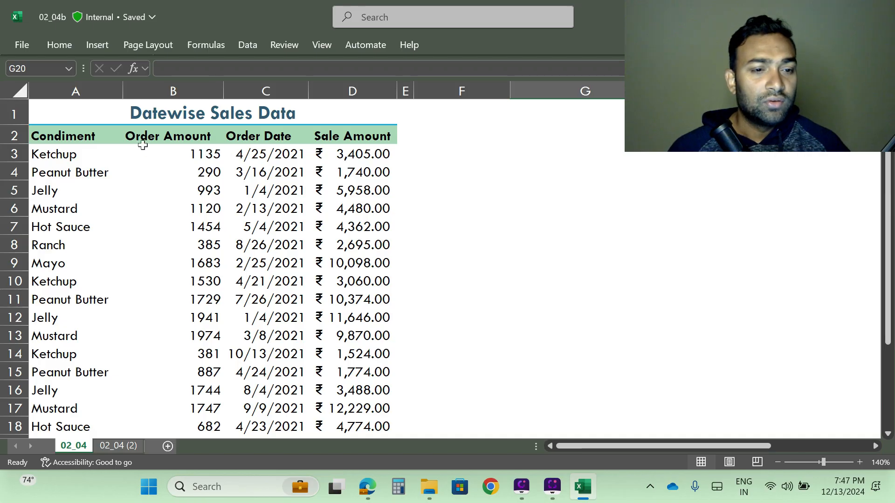
click(57, 134)
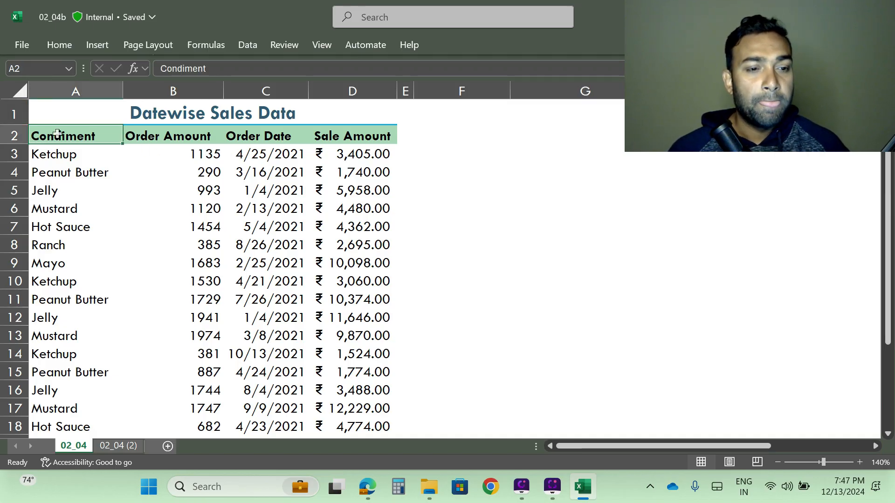
drag(57, 134, 396, 427)
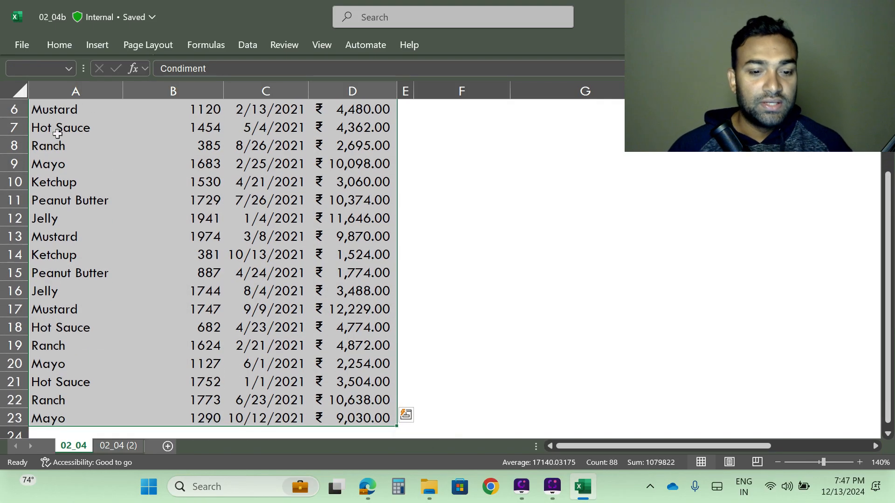
click(102, 46)
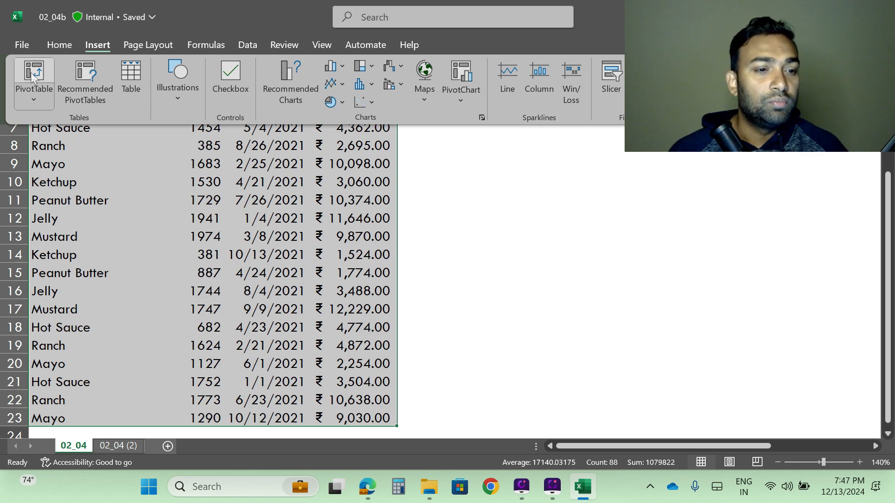
click(35, 103)
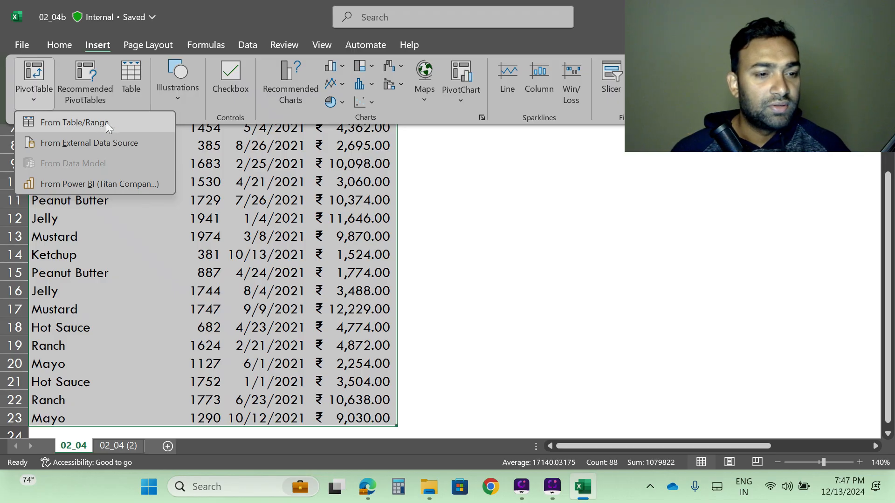
click(62, 122)
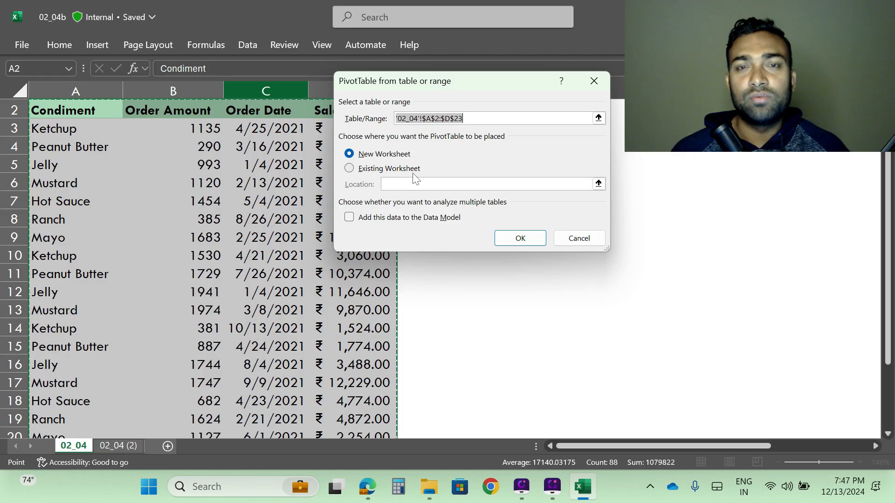
click(349, 169)
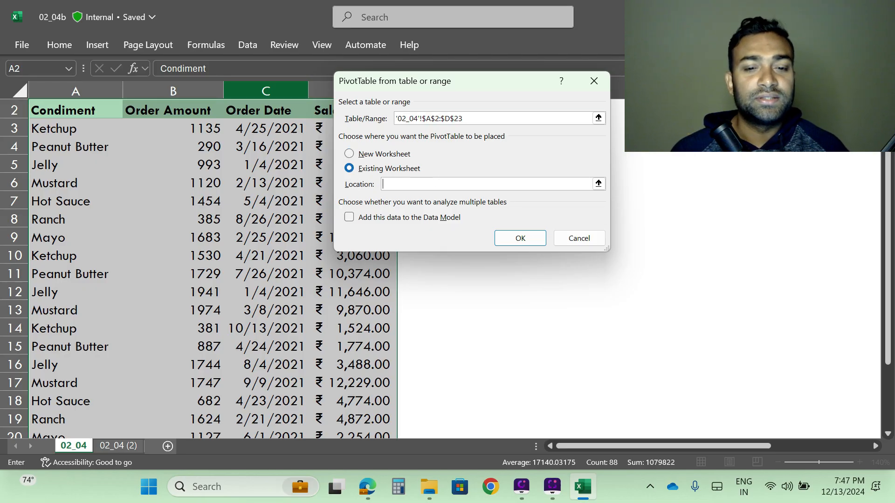
click(520, 238)
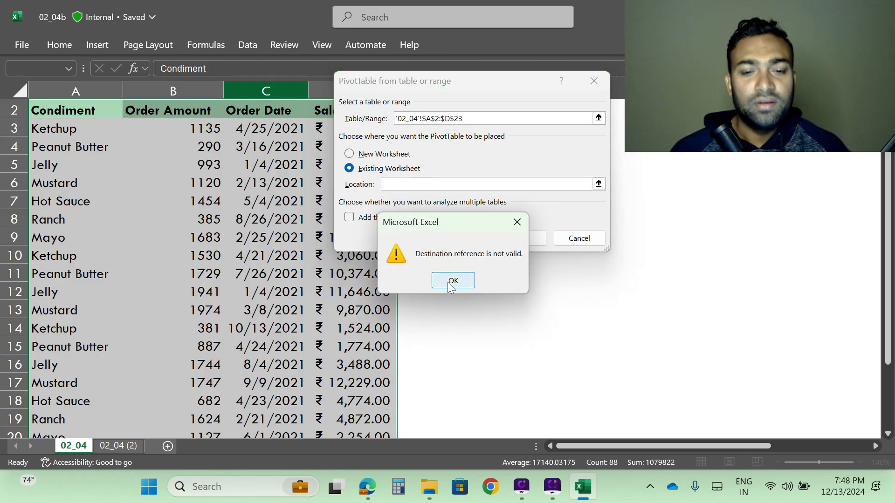
click(452, 282)
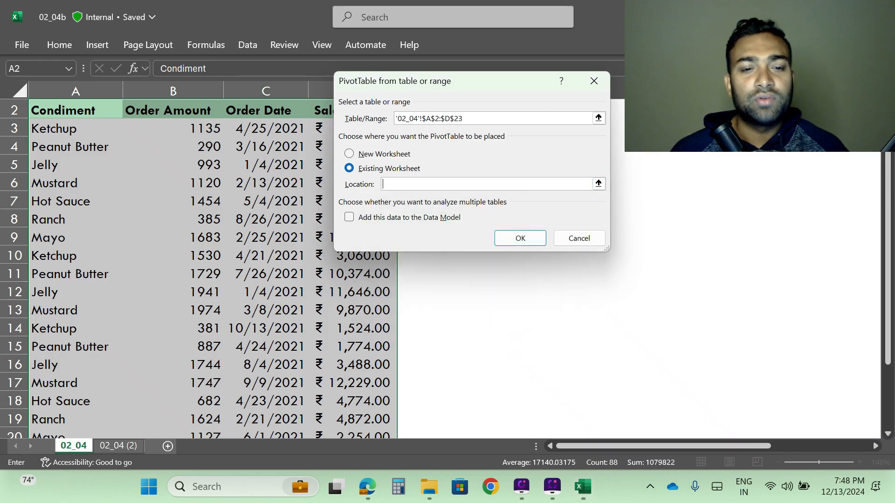
Create the PivotTable on a new worksheet with Condiment as rows and the sum of Sale Amount as values.
click(371, 157)
click(517, 238)
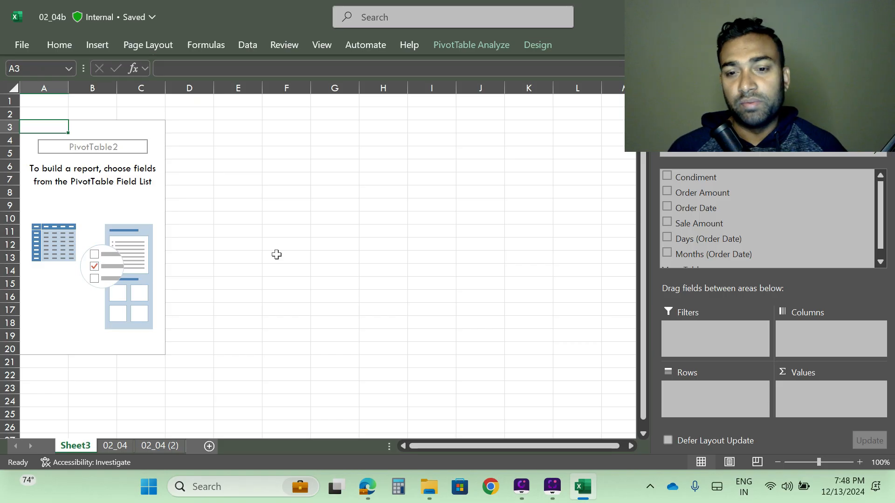
click(668, 175)
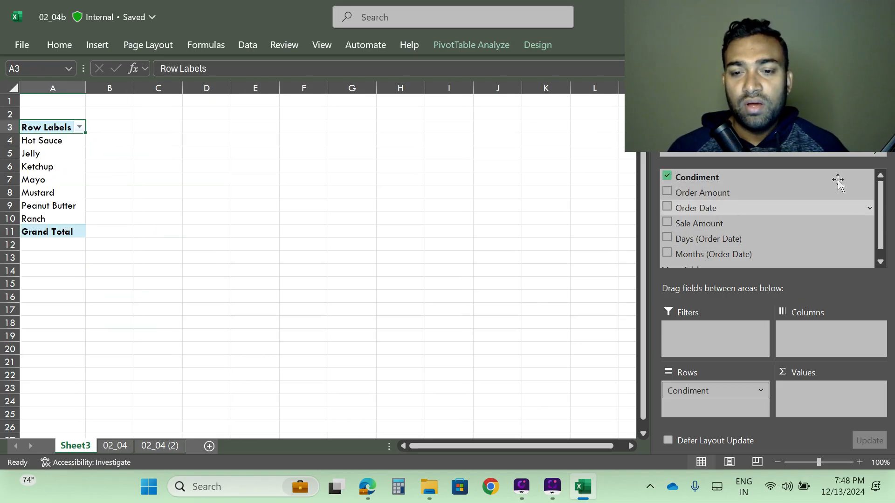
click(668, 222)
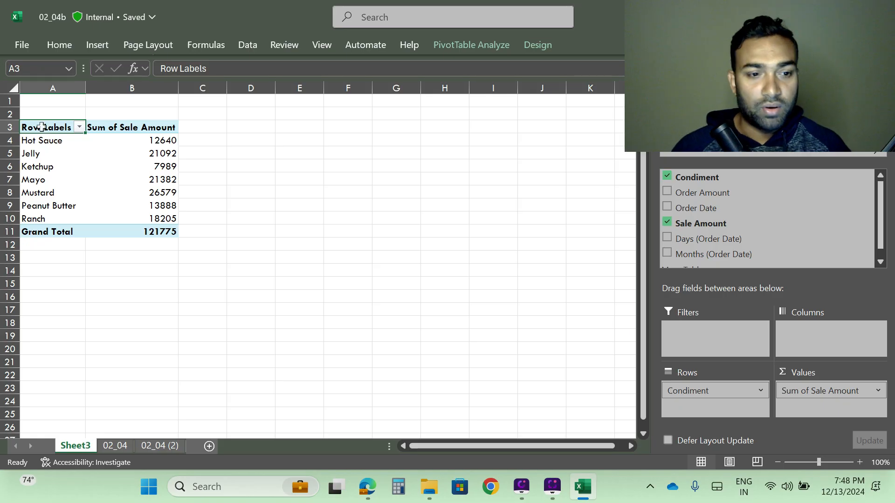
Copy the whole PivotTable, from the Row Labels header through the Grand Total row.
key(shift+Right)
key(shift+Down)
key(shift+Down)
key(shift+Down)
key(shift+Down)
key(shift+Down)
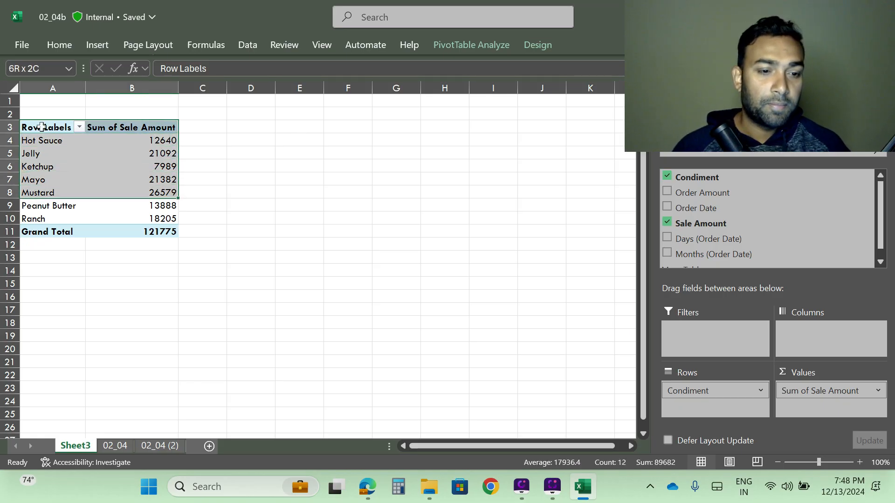
key(shift+Down)
key(shift+Down)
key(shift+Down)
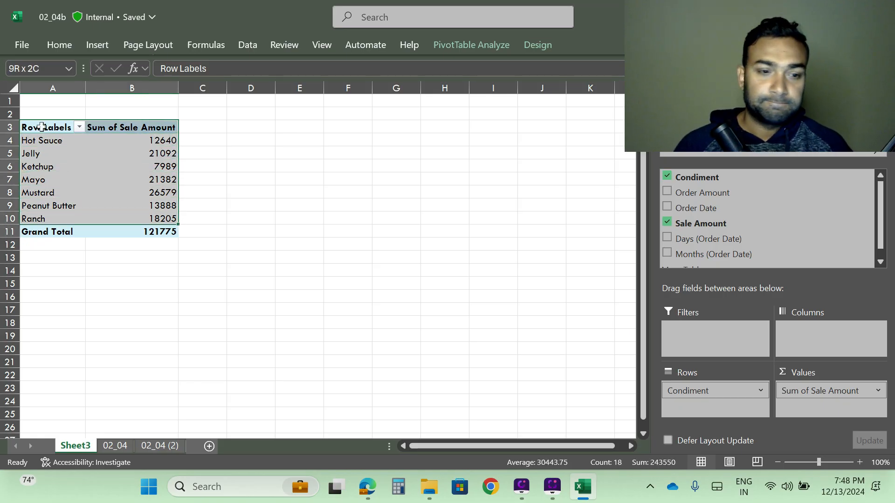
key(ctrl+c)
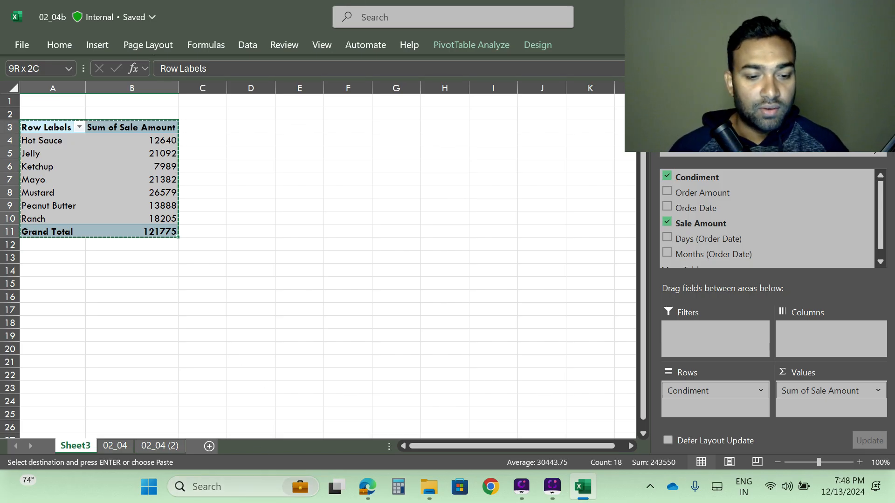
Open PowerPoint and create a blank presentation.
click(230, 493)
text(p)
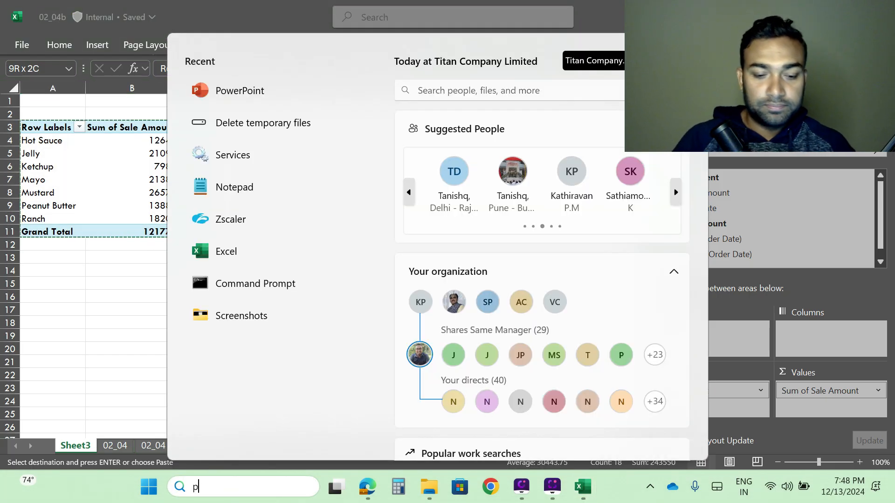
text(ower)
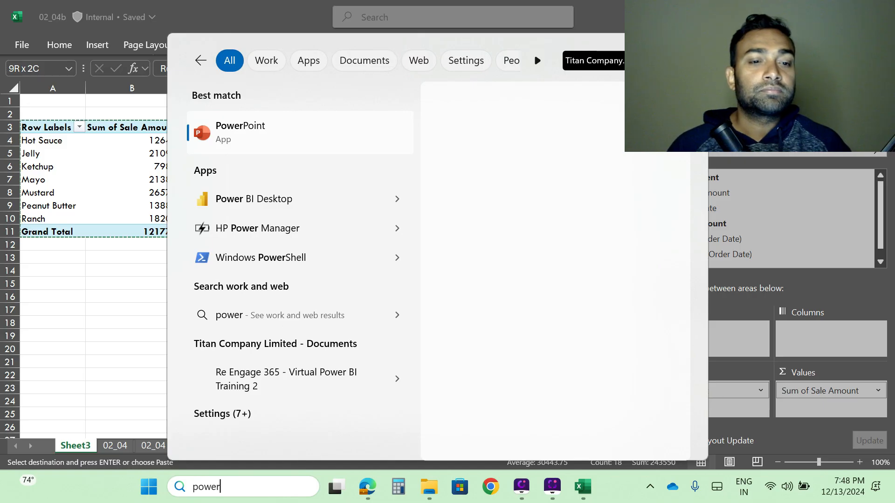
click(267, 135)
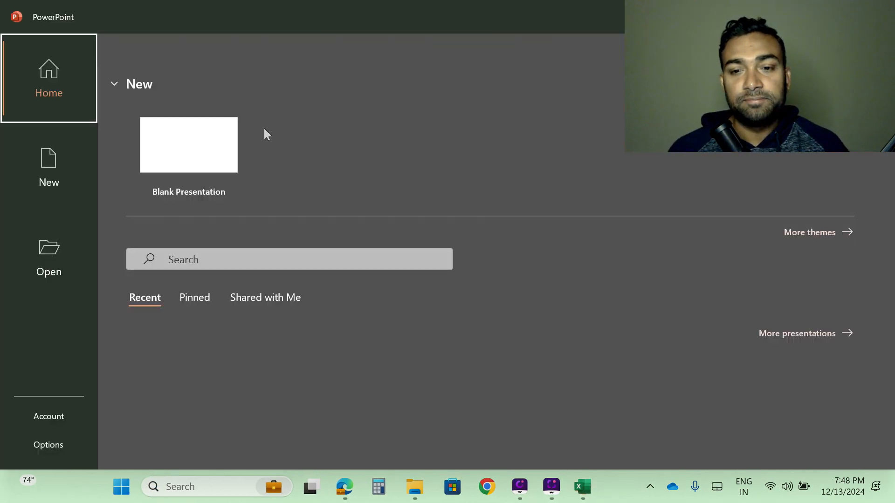
click(181, 150)
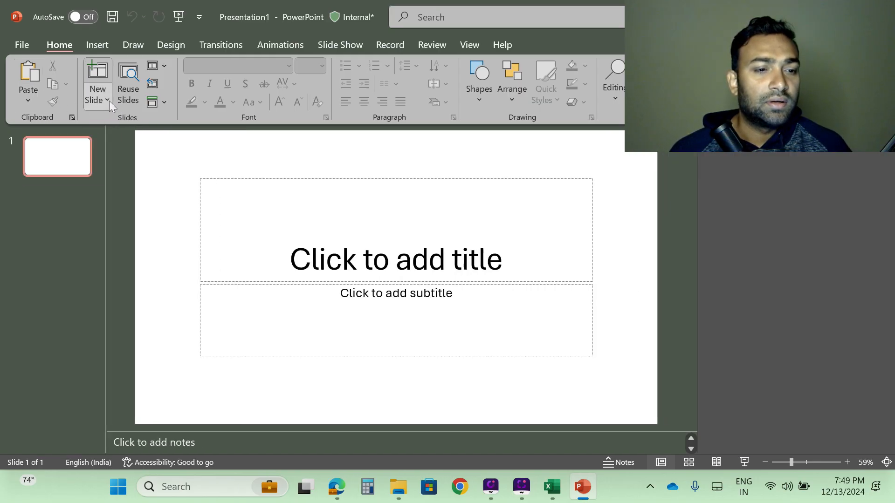
Replace the title slide with a Blank layout slide and dismiss the design suggestions.
click(108, 100)
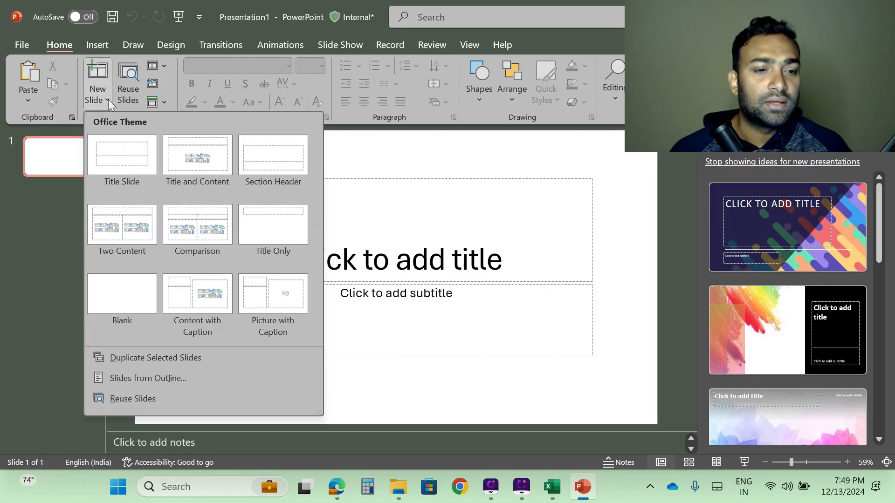
click(113, 295)
click(45, 153)
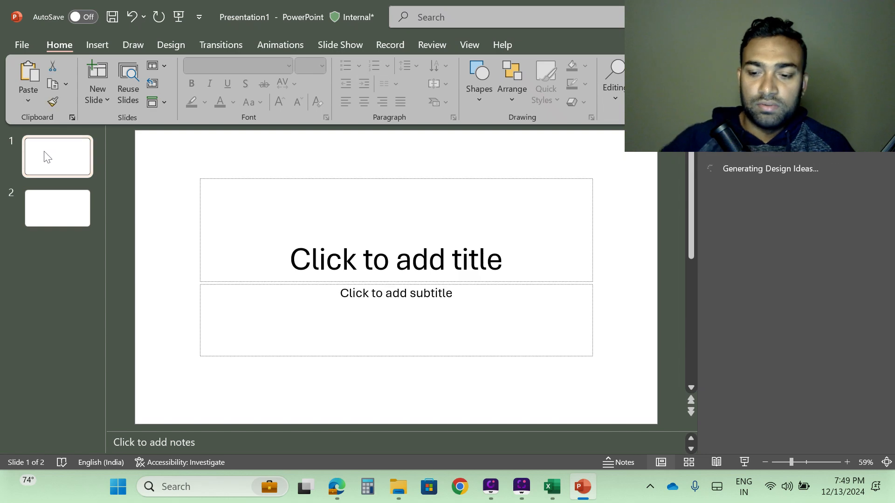
key(Delete)
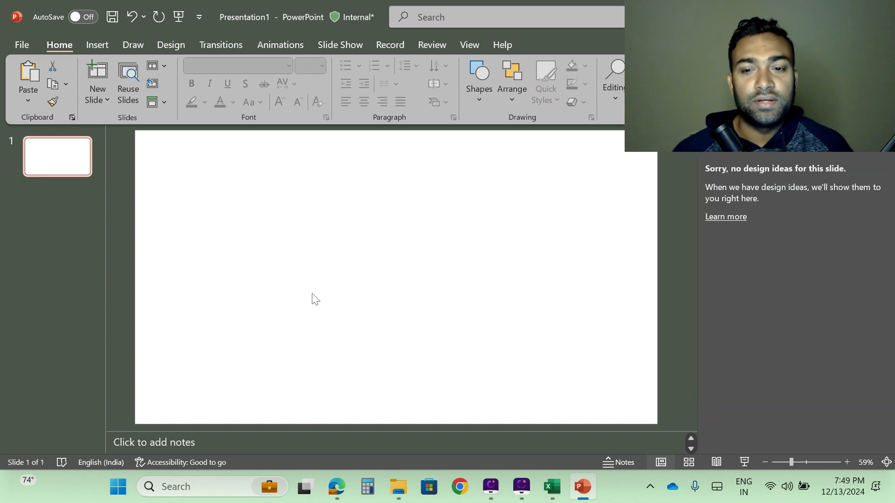
click(883, 152)
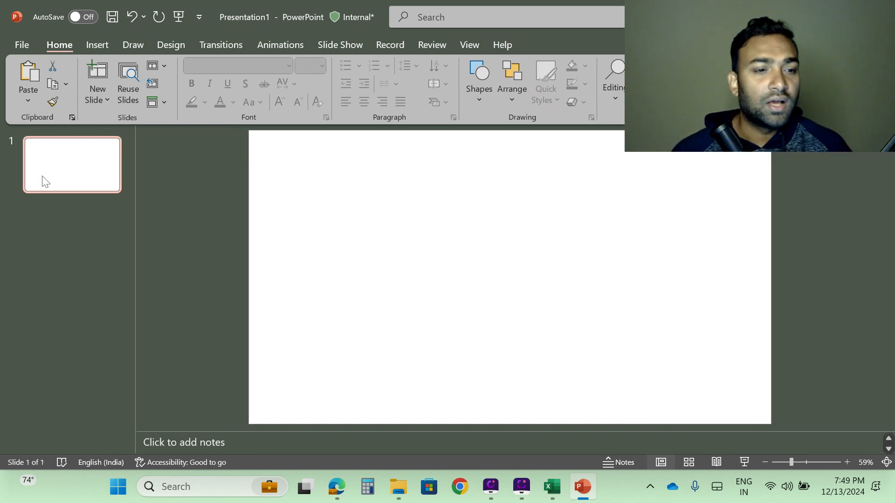
Paste the copied PivotTable onto the slide as a linked Microsoft Excel Worksheet Object and enlarge it to a readable size.
click(28, 101)
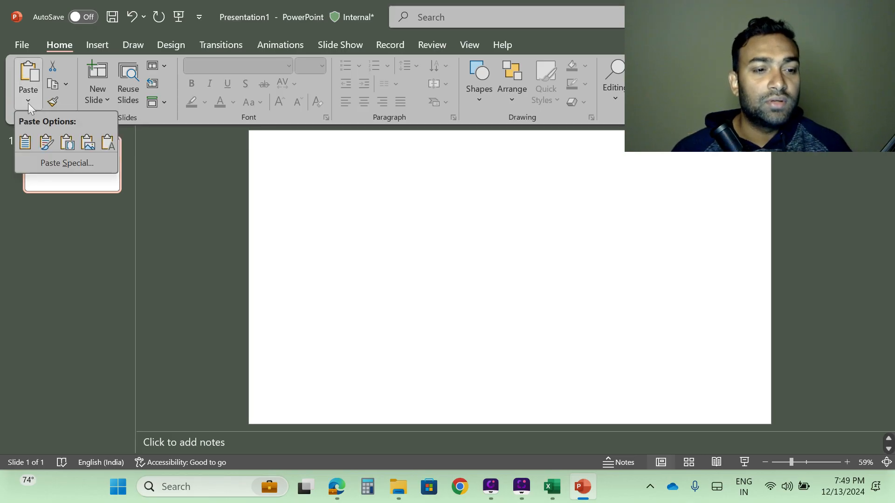
click(74, 164)
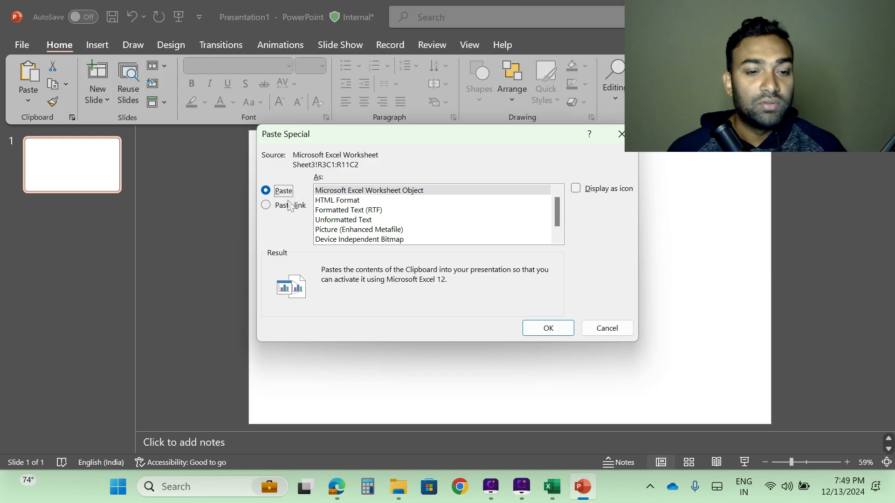
click(266, 206)
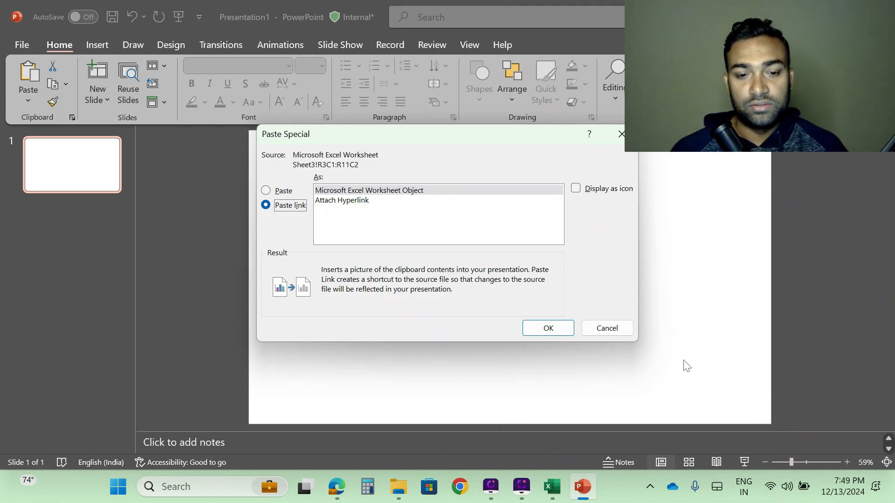
click(547, 327)
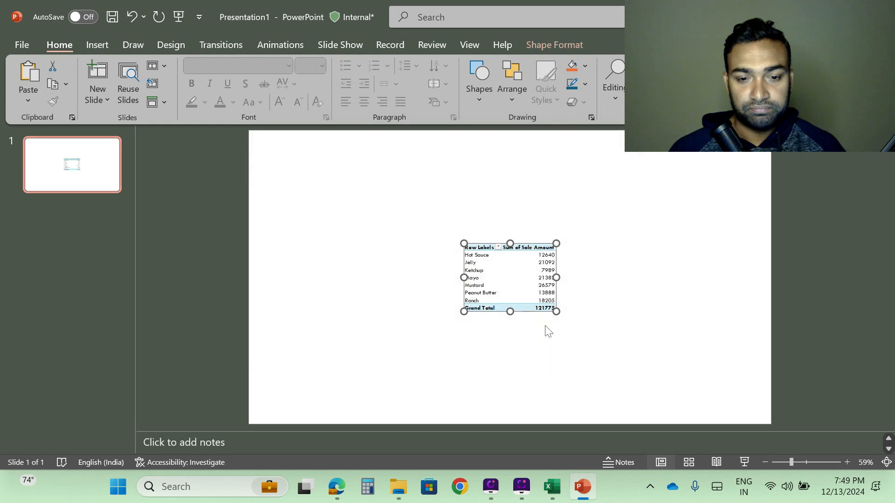
drag(464, 243, 340, 151)
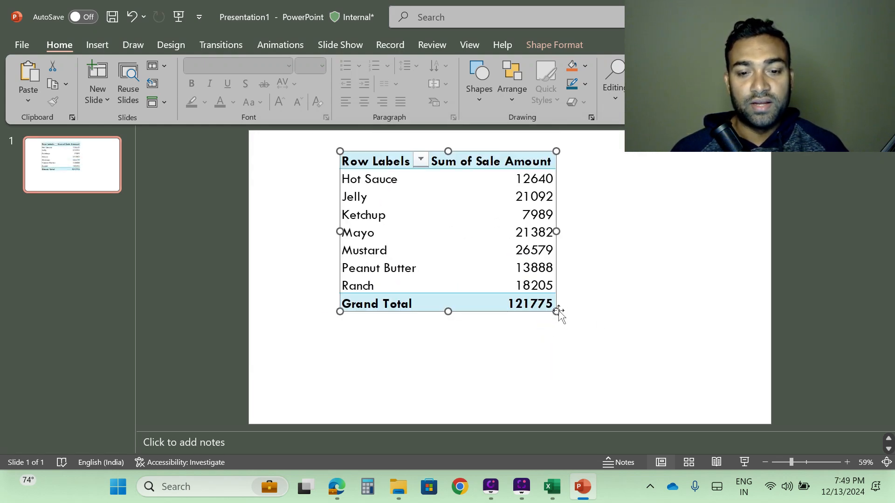
drag(556, 310, 615, 332)
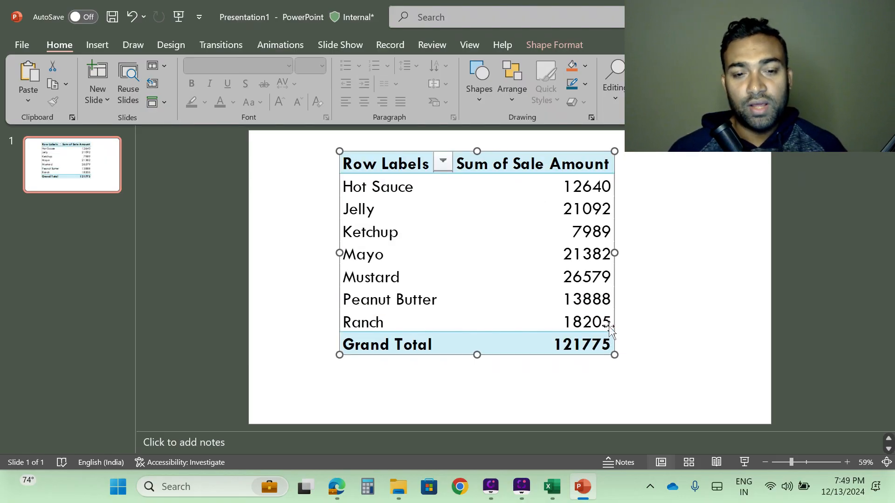
Switch to the Excel workbook and set the PivotTable sheet's zoom to 150%.
click(558, 500)
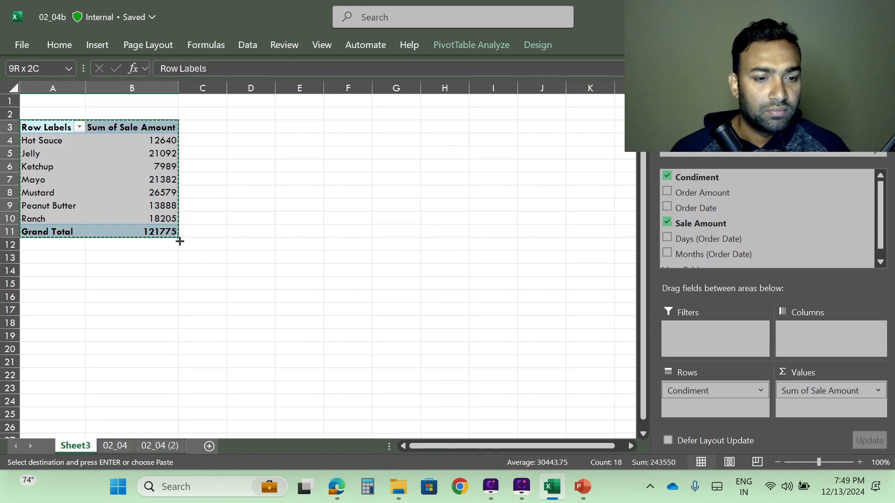
click(860, 462)
click(860, 462)
click(860, 463)
click(860, 463)
click(860, 462)
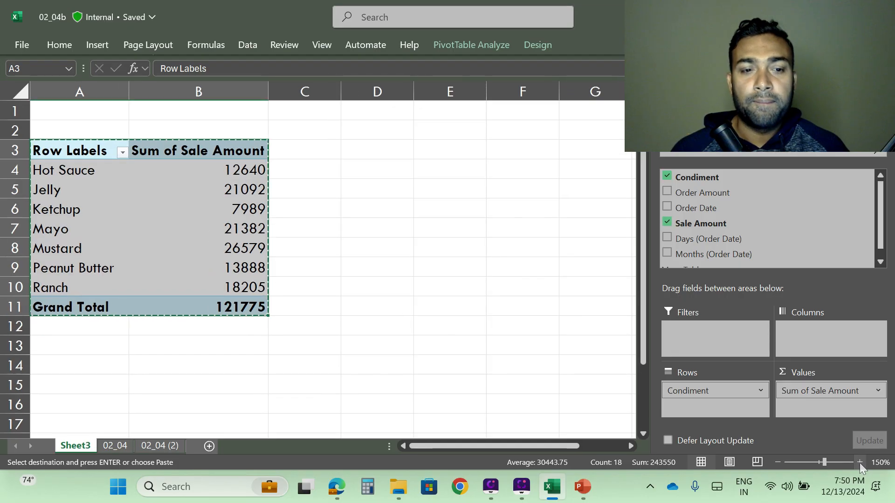
click(408, 350)
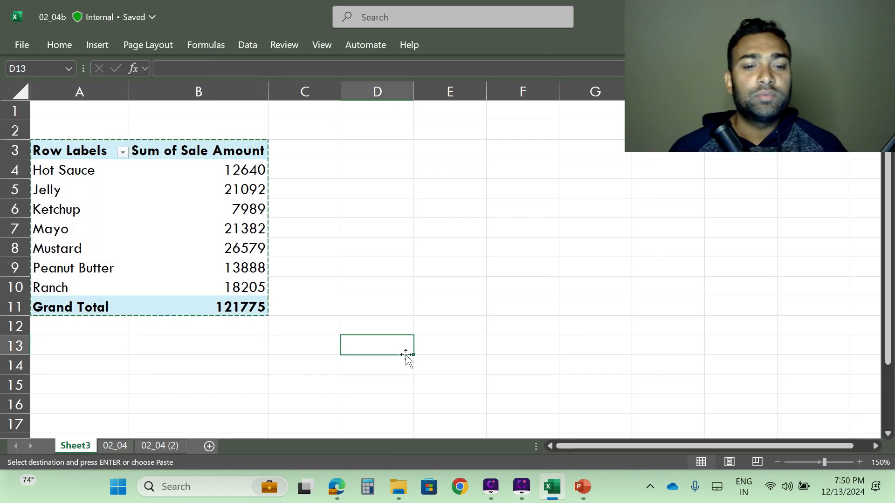
Apply a PivotTable style with a dark green header row and white header text to the condiment PivotTable.
click(66, 147)
key(shift+Right)
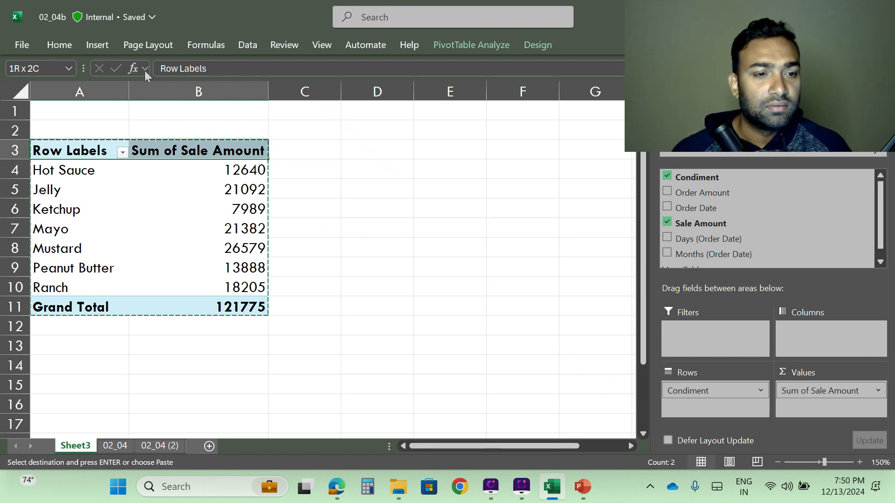
click(63, 45)
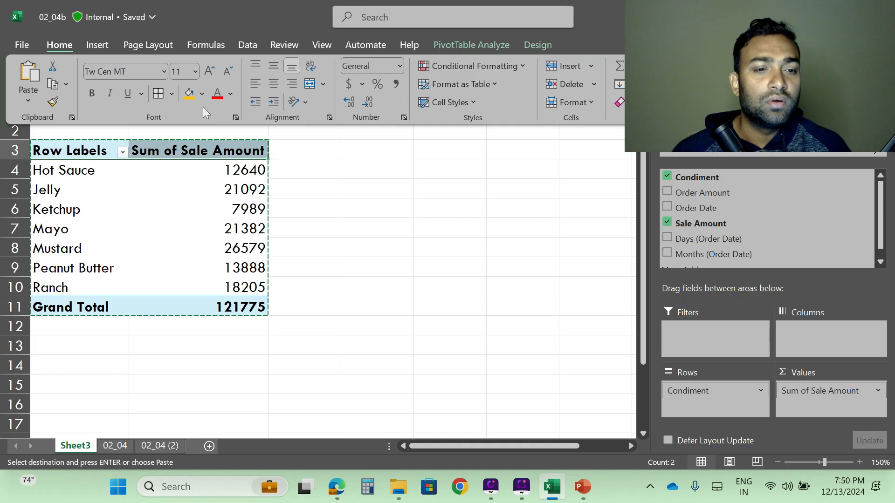
click(495, 280)
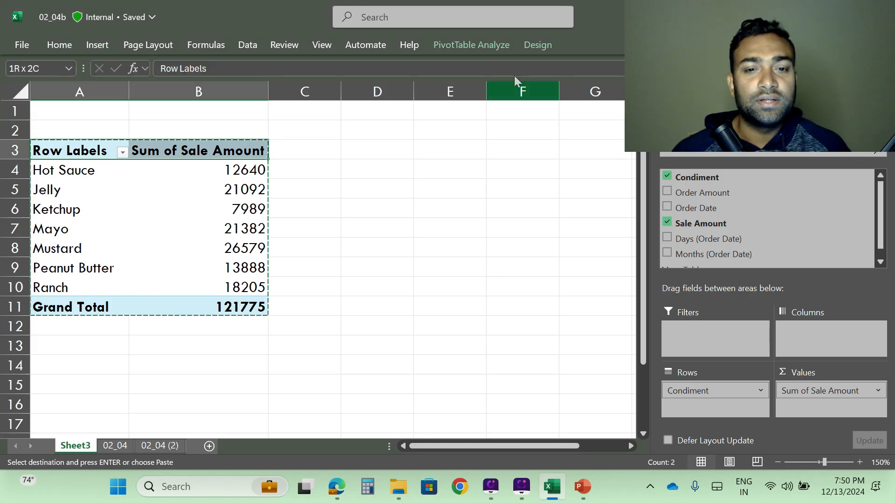
click(536, 45)
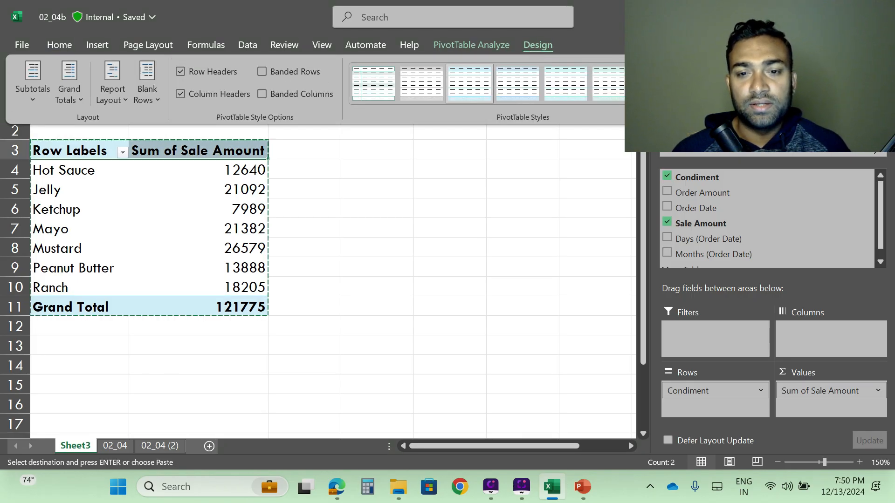
click(661, 83)
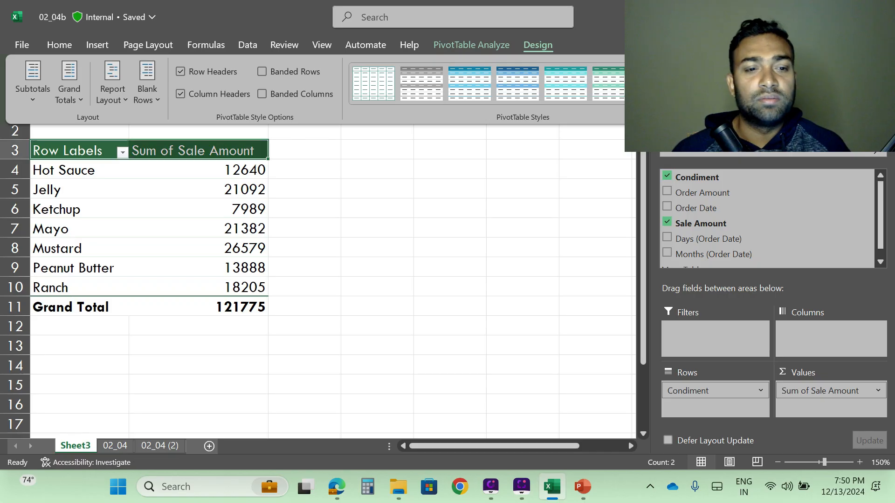
click(378, 197)
Fill the PivotTable's Grand Total row with standard yellow.
click(49, 307)
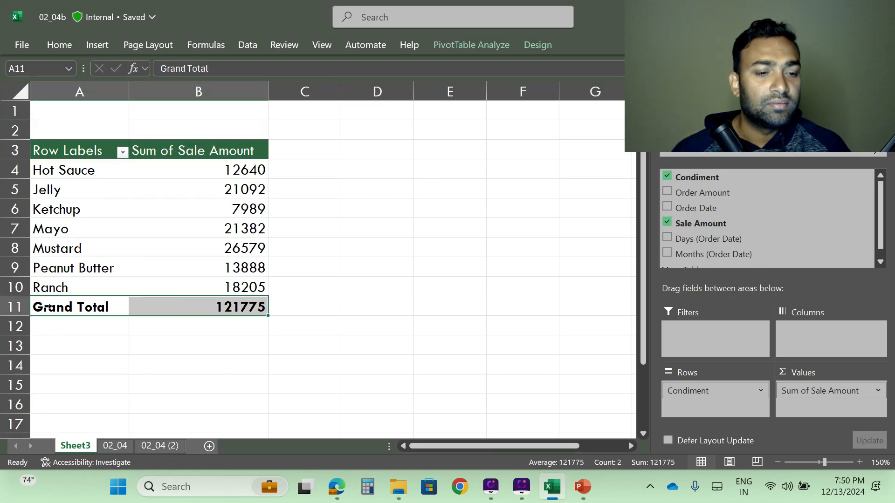
click(57, 45)
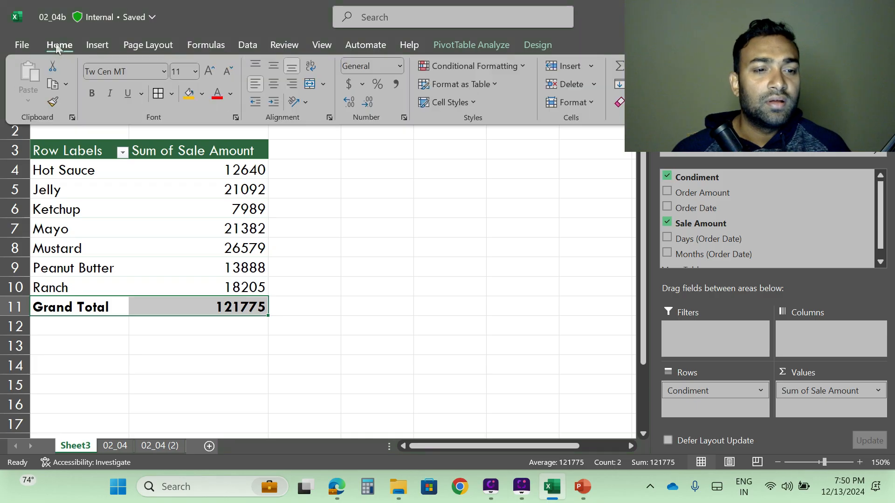
click(201, 95)
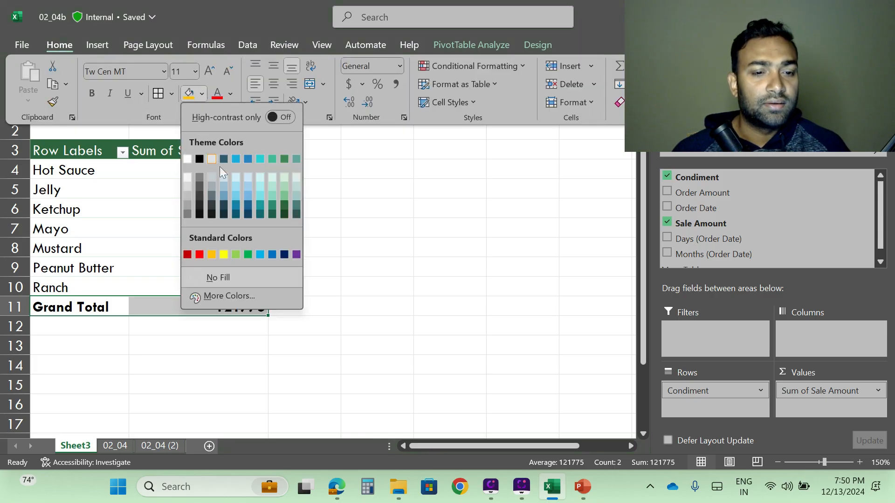
click(222, 254)
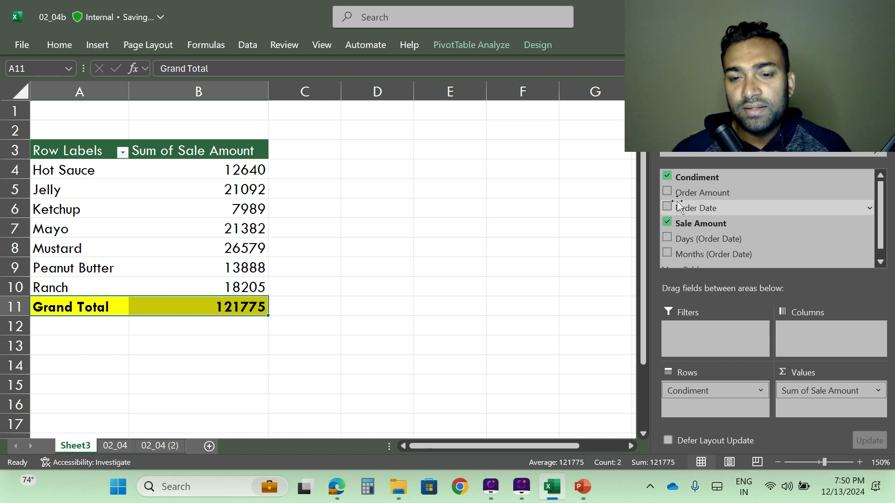
Replace Sale Amount with Order Amount in the PivotTable's values and switch to PowerPoint.
click(667, 222)
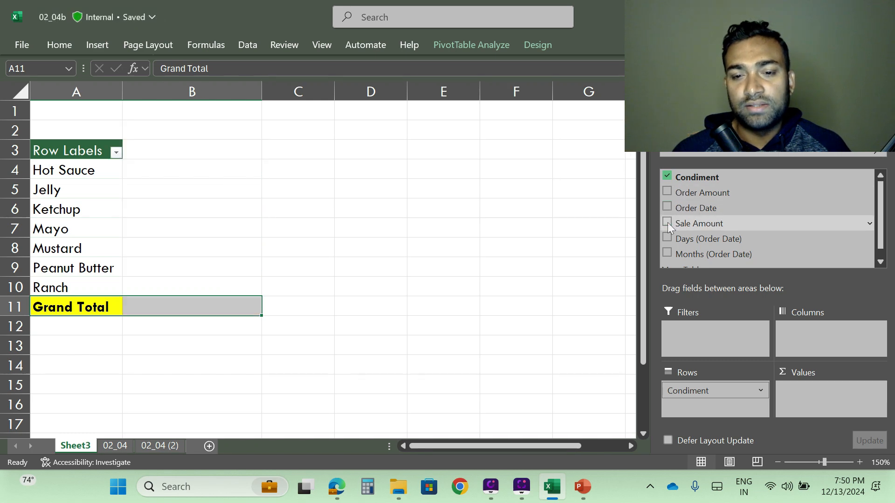
click(667, 191)
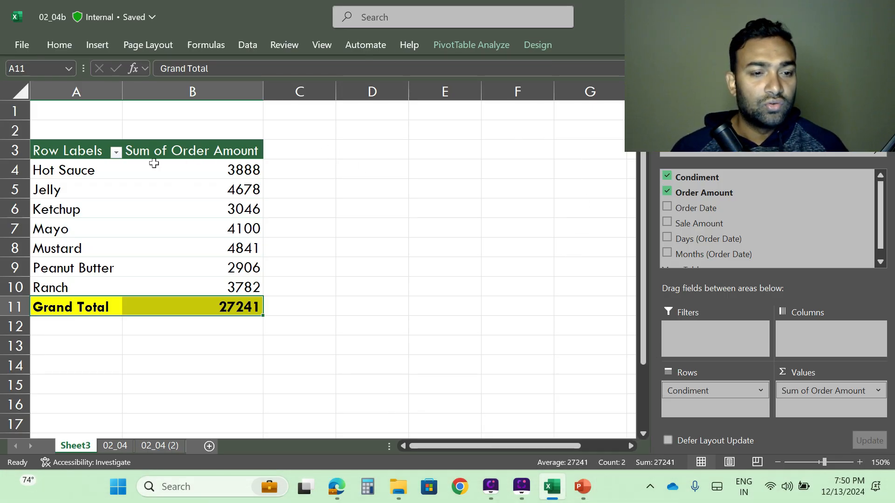
mouse_move(214, 160)
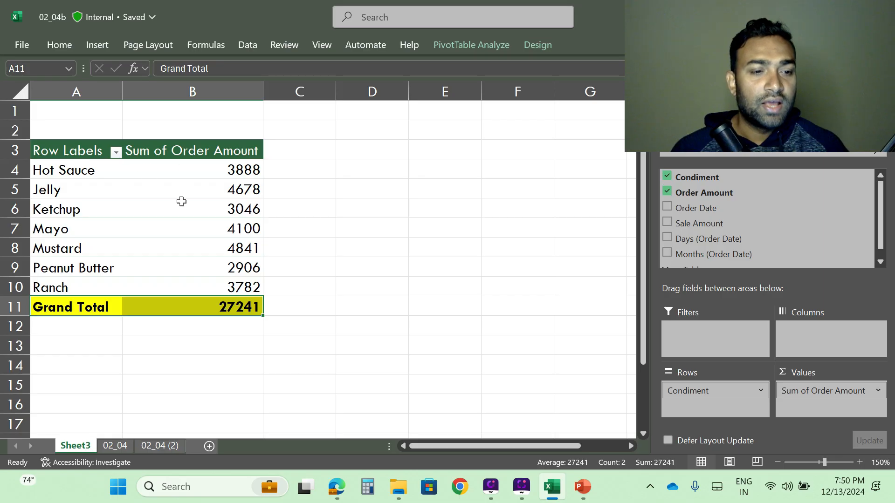
click(583, 490)
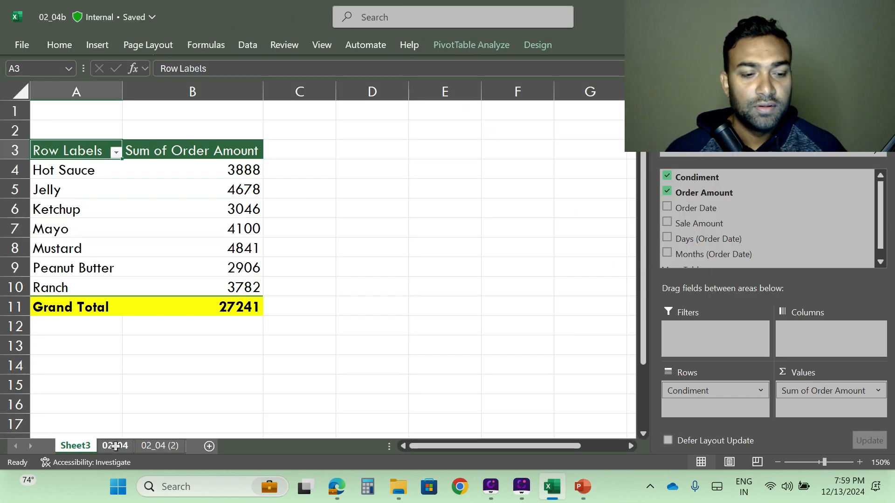
Compare the source data on sheet 02_04 with the PivotTable on Sheet3.
click(115, 446)
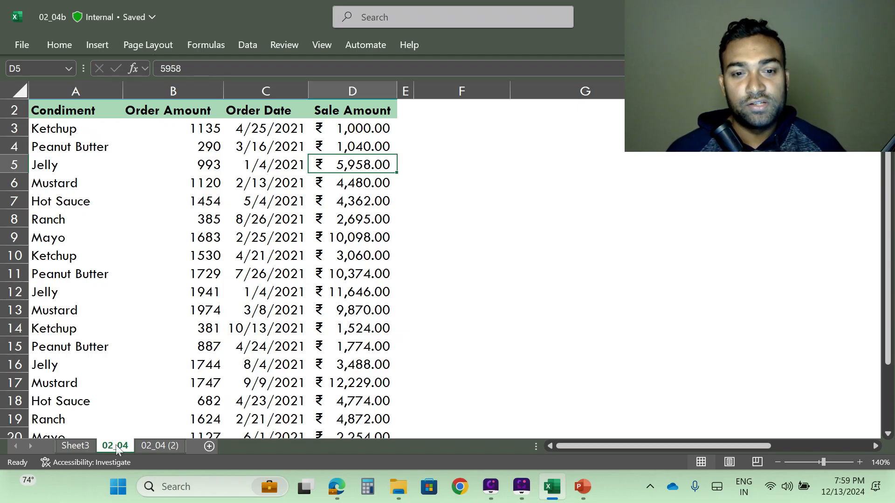
click(77, 446)
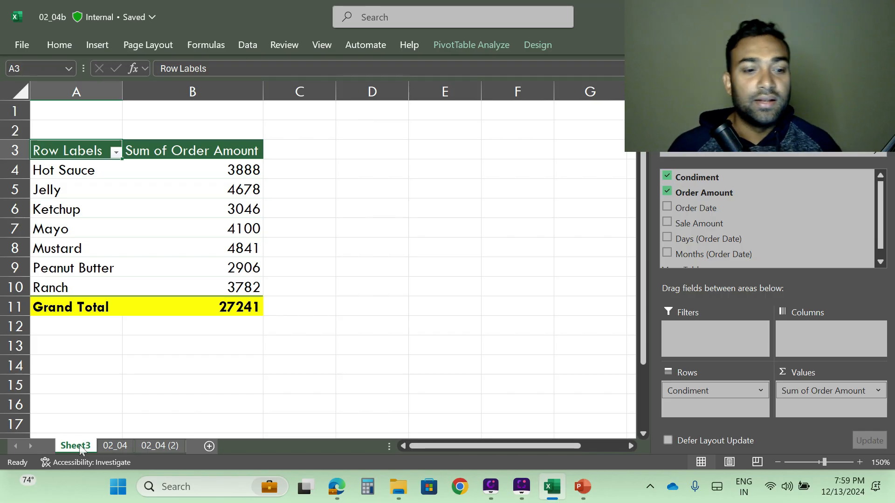
click(115, 446)
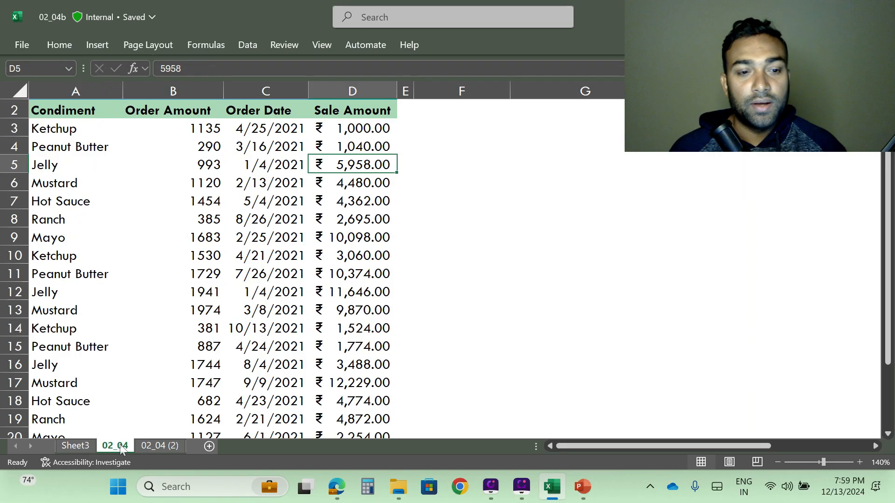
click(75, 446)
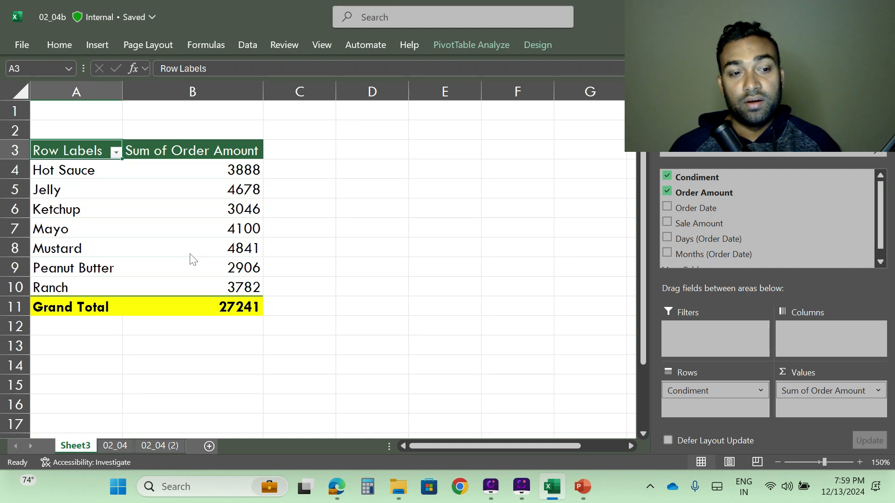